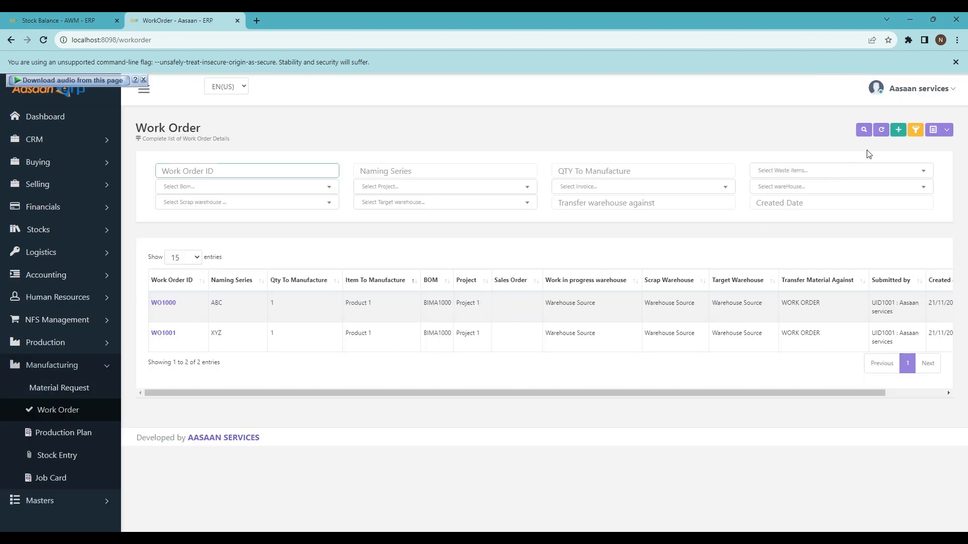
Start a new work order with Drone as the item to manufacture.
left_click(899, 129)
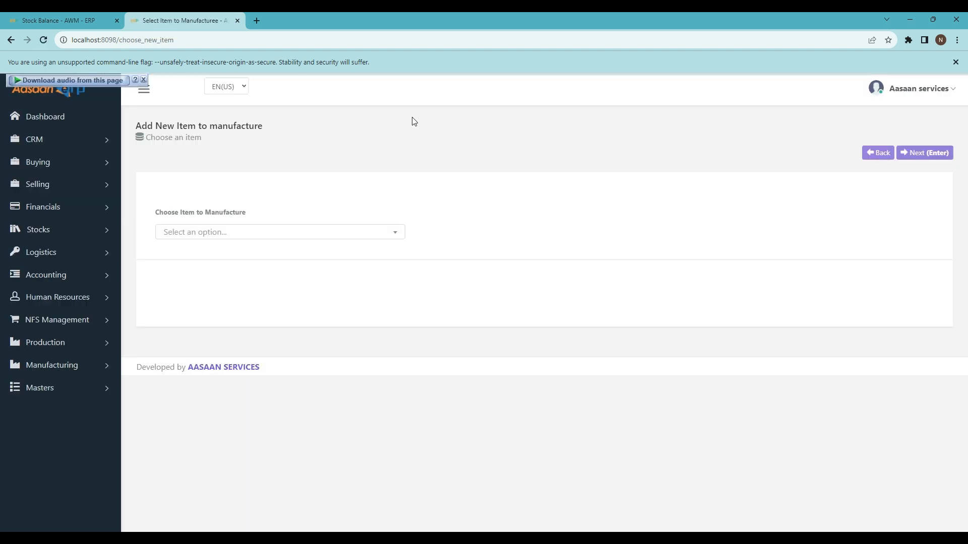
left_click(218, 234)
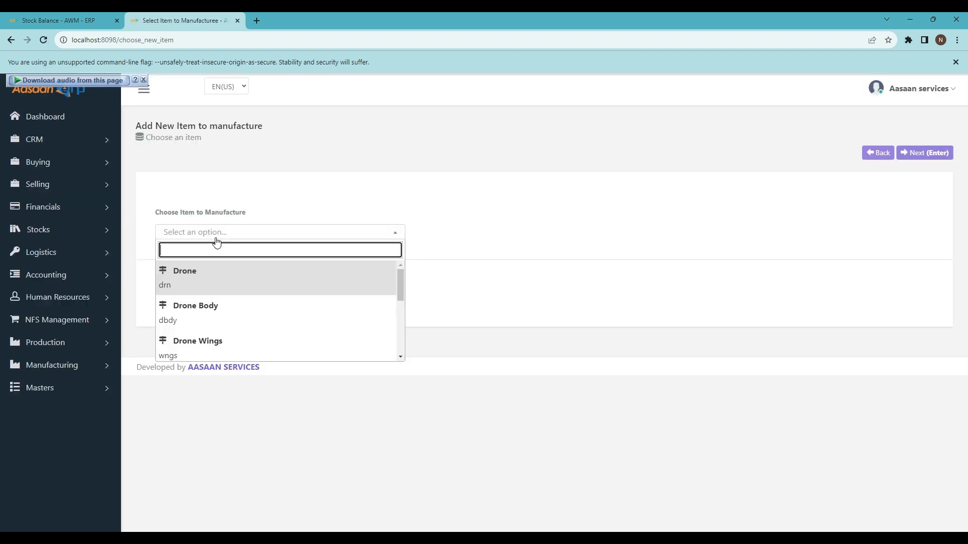
left_click(208, 278)
left_click(924, 155)
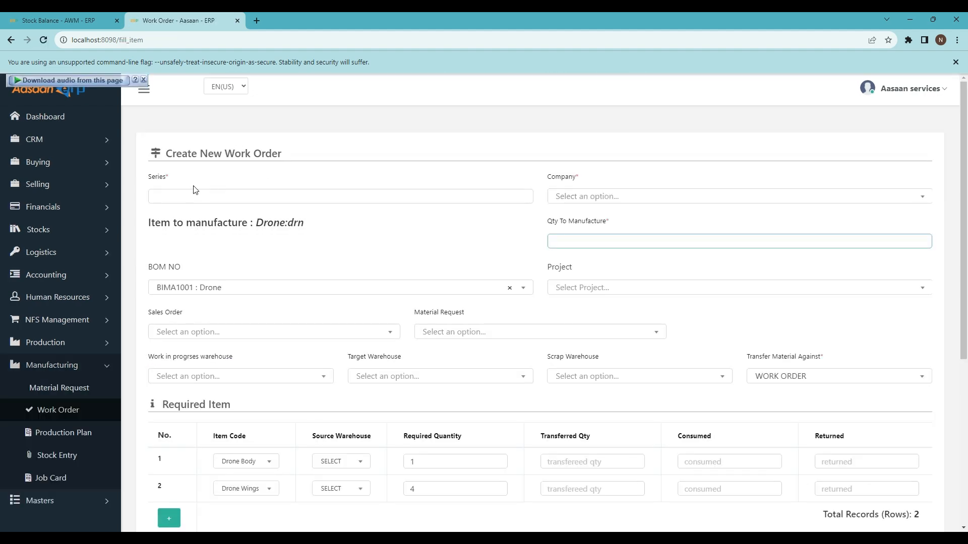
Review the required items and operation sections of the new Drone work order form.
scroll(301, 236, "down", 3)
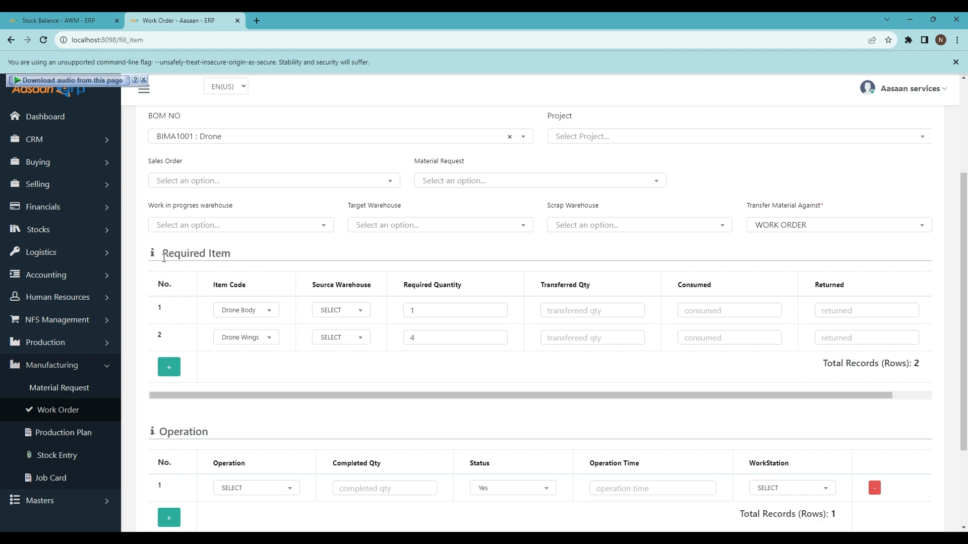
left_click_drag(164, 258, 257, 249)
left_click(280, 291)
left_click(454, 310)
scroll(386, 296, "up", 1)
scroll(385, 297, "up", 2)
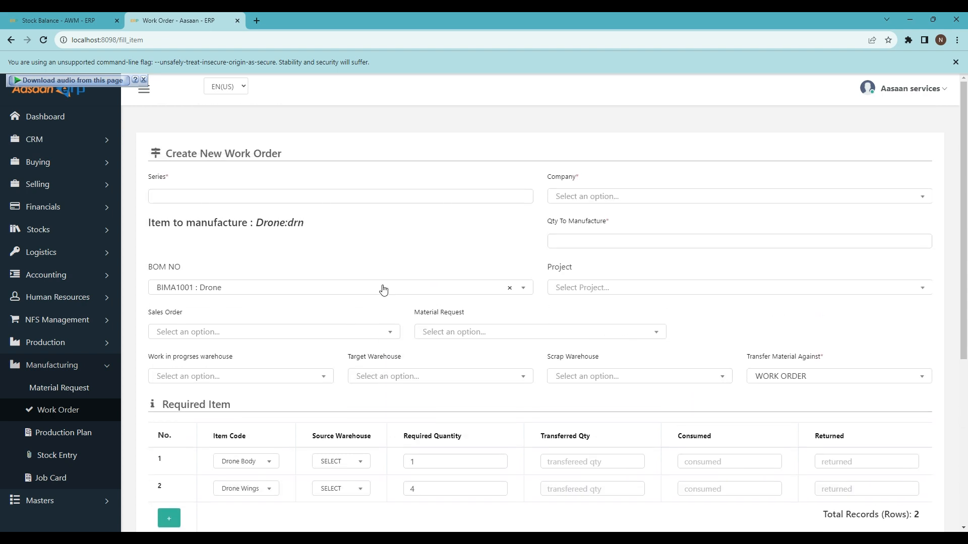
Enter X1 as the work order series and choose Aasaan Services Solution Pvt Ltd as the company.
left_click(246, 195)
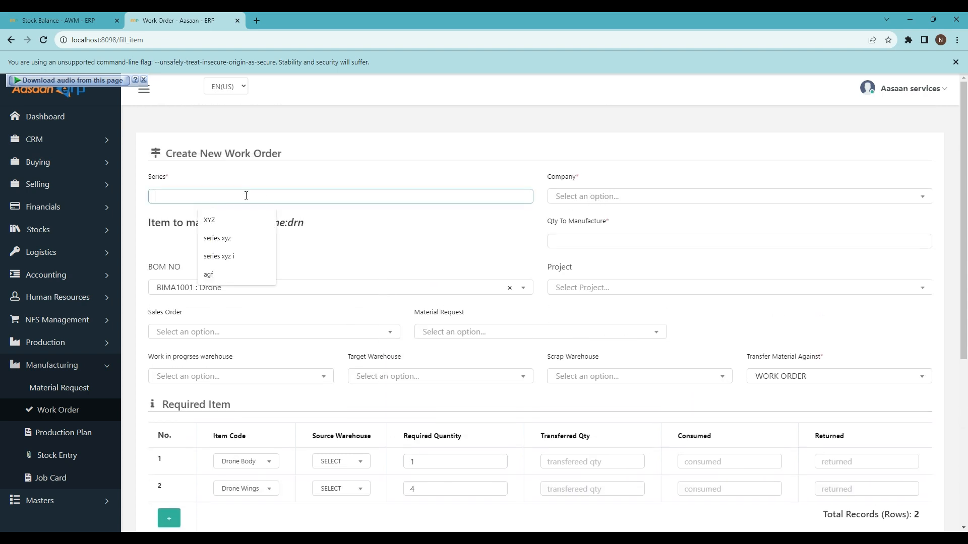
type("XYZ")
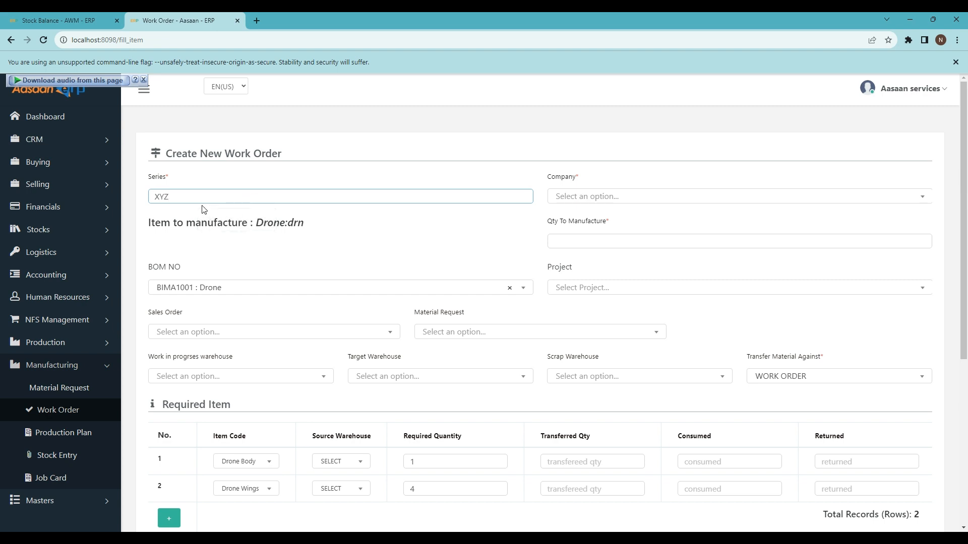
left_click_drag(168, 201, 157, 198)
type("1")
left_click(593, 198)
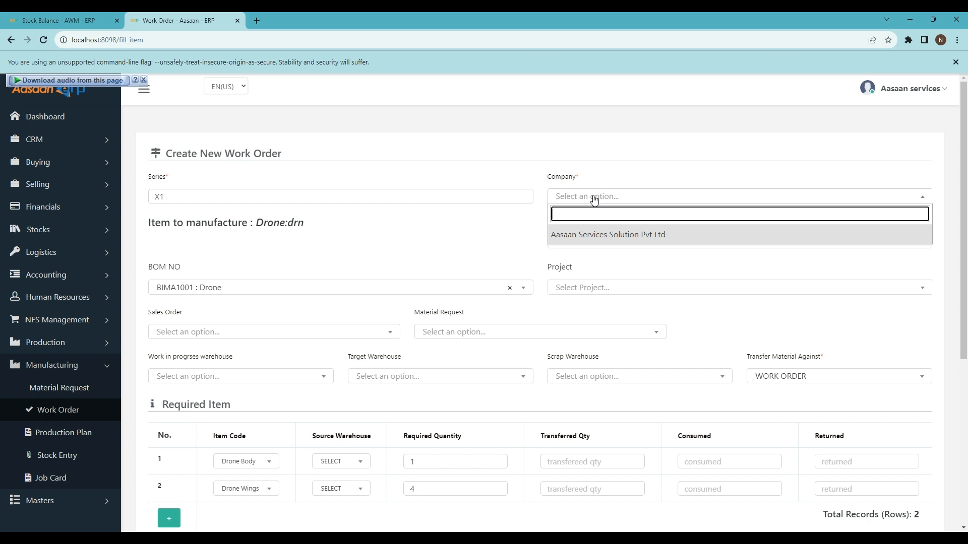
left_click(595, 234)
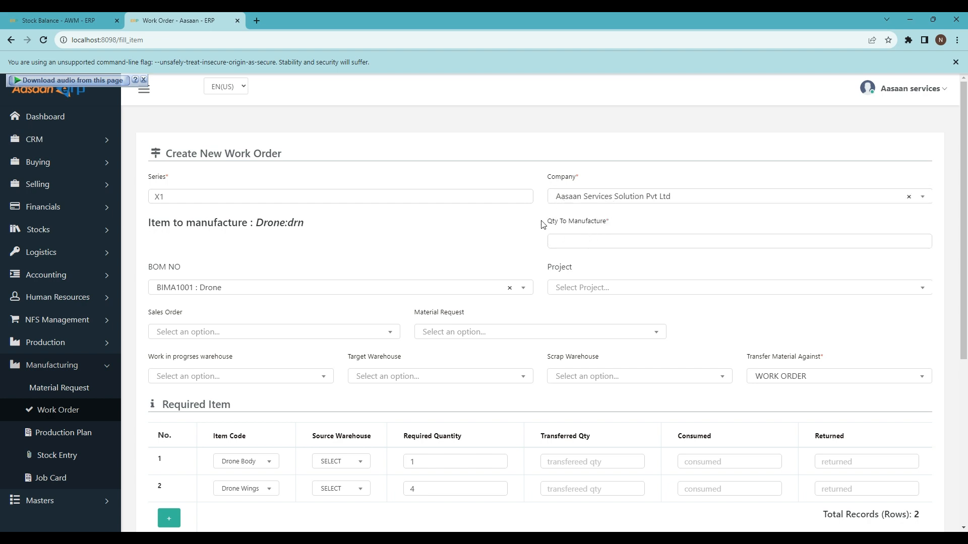
Set the quantity to manufacture to 1 and assign the work order to the project Version 1 Drone.
left_click(608, 243)
type("1")
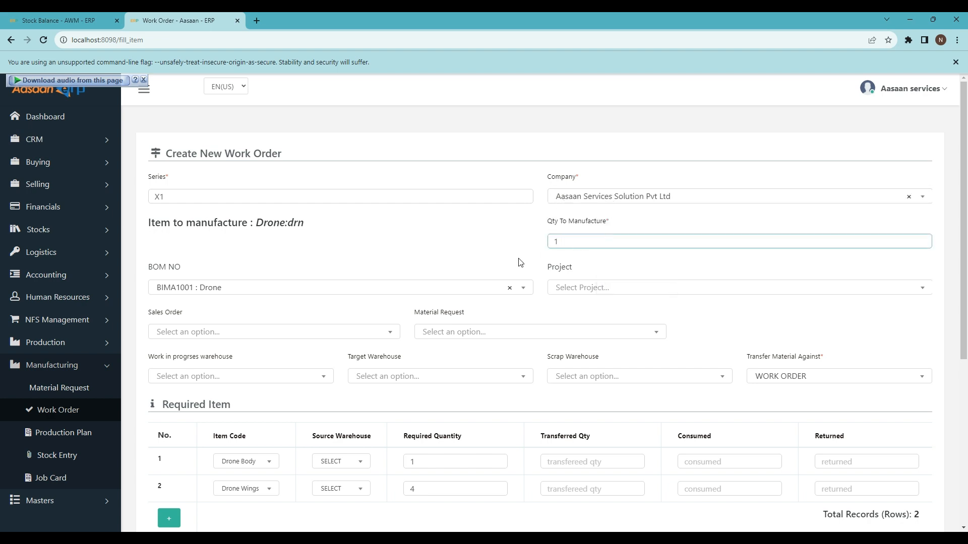
left_click(584, 288)
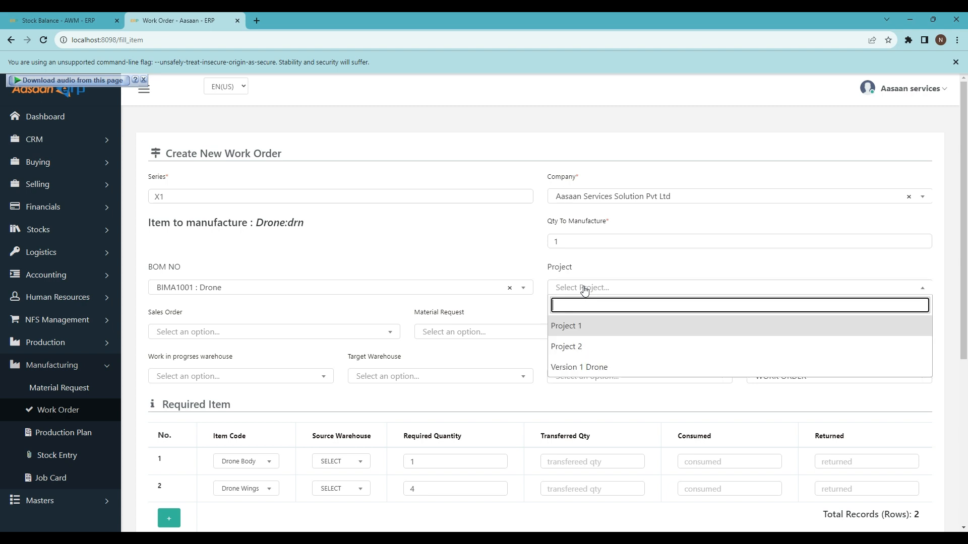
left_click(590, 368)
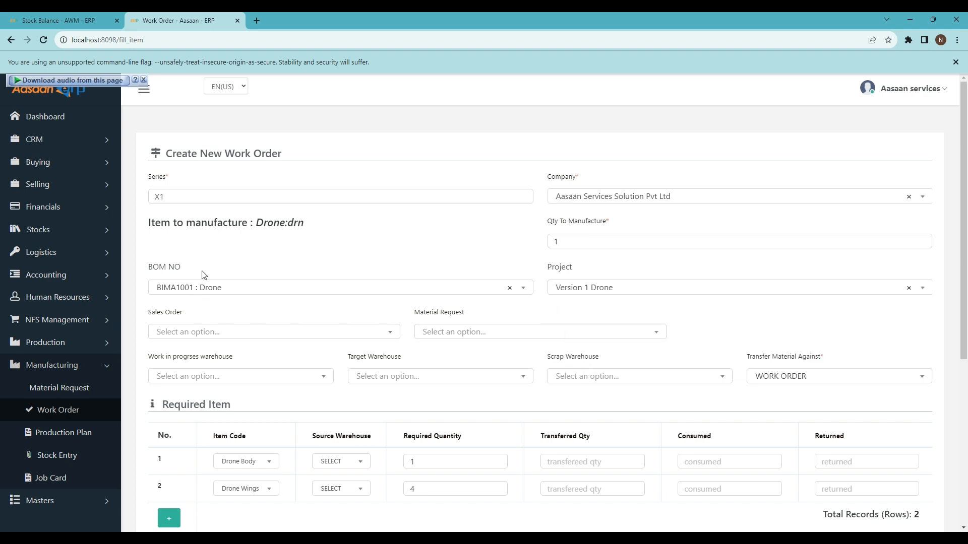
Link material request Drones MARE1001 to the work order and check the available sales orders.
left_click(220, 291)
left_click(195, 291)
left_click_drag(414, 313, 488, 315)
left_click(488, 315)
left_click(462, 331)
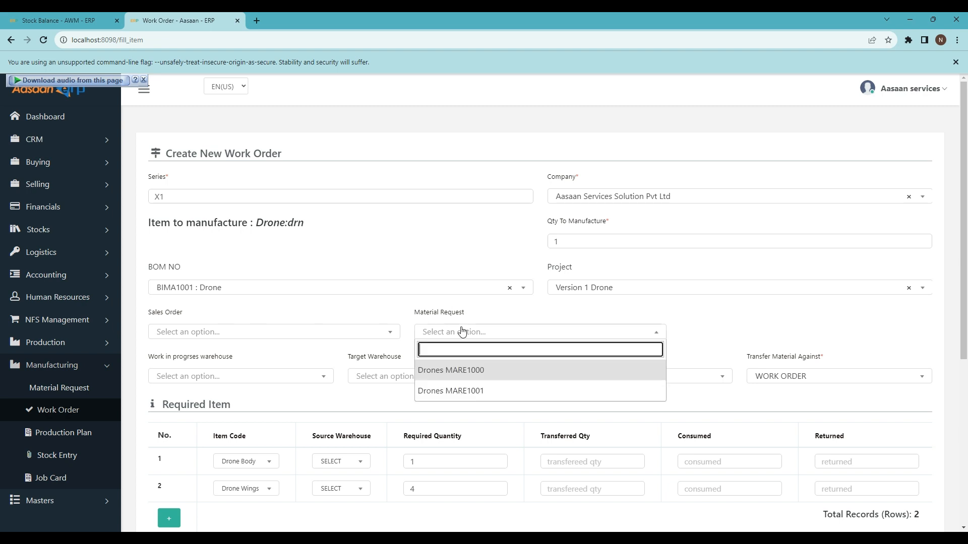
left_click(466, 394)
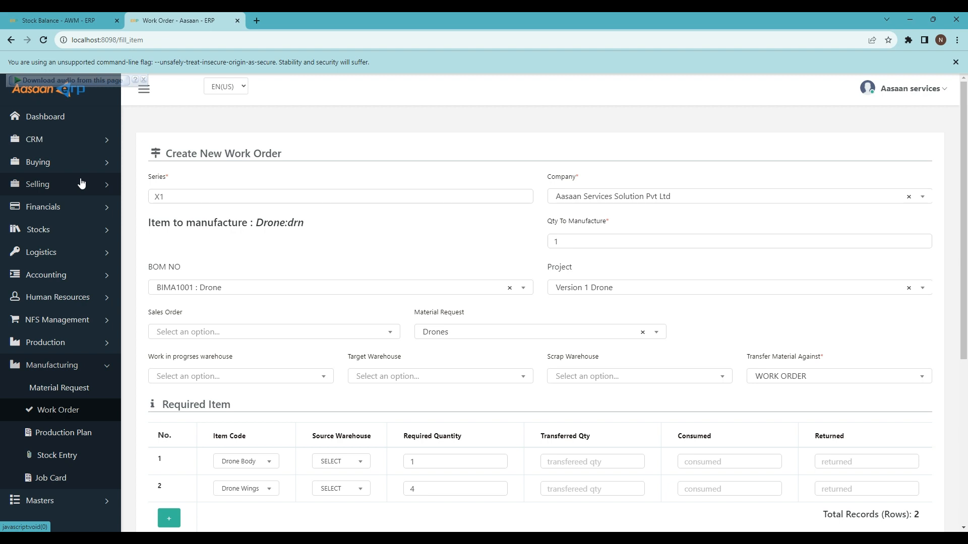
left_click(202, 332)
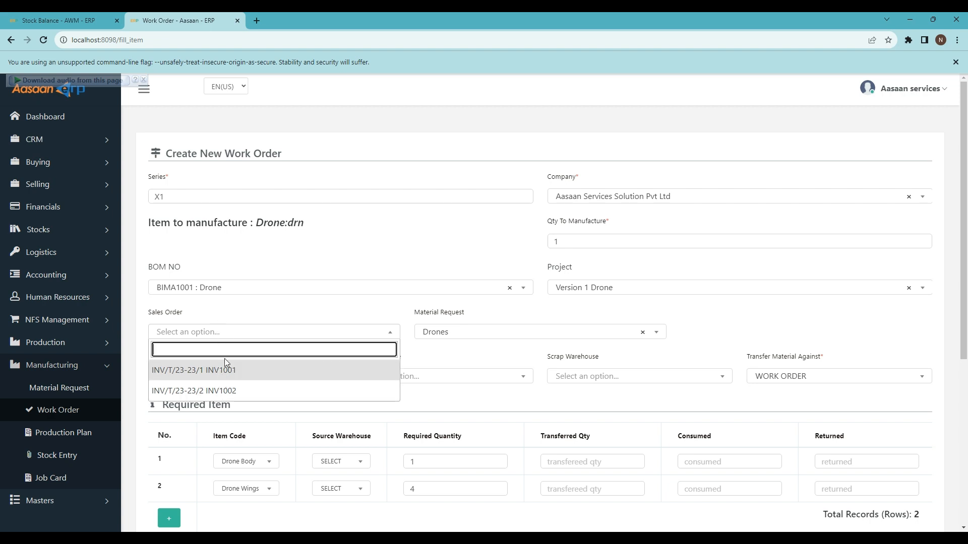
left_click(251, 309)
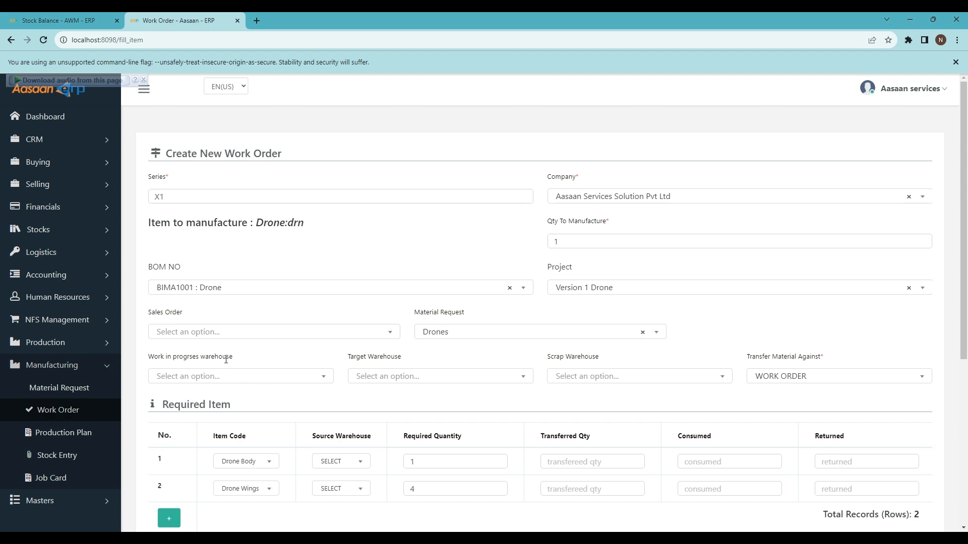
Set the work-in-progress warehouse to Warehouse Progress, target to Warehouse Target, scrap to Warehouse Source, and transfer material against to WORK ORDER.
left_click(179, 385)
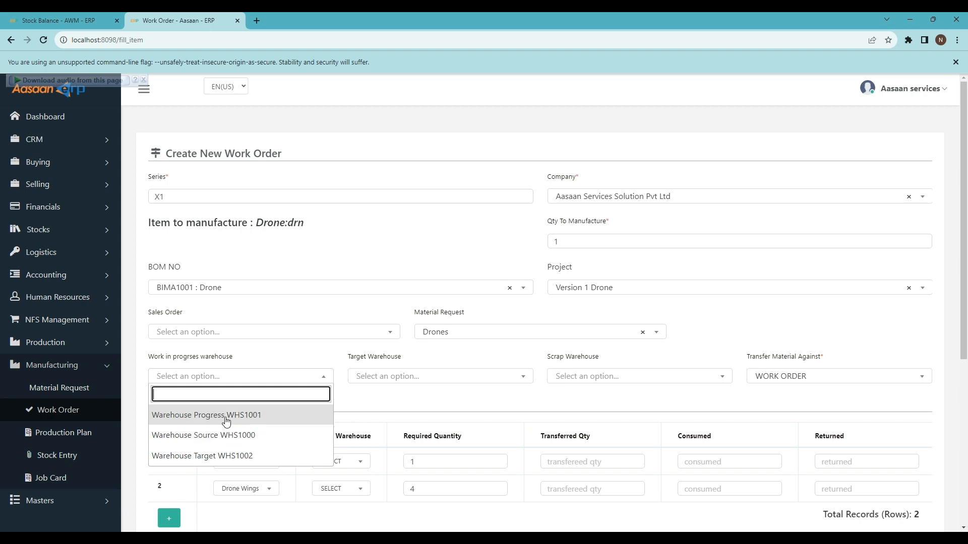
left_click(275, 419)
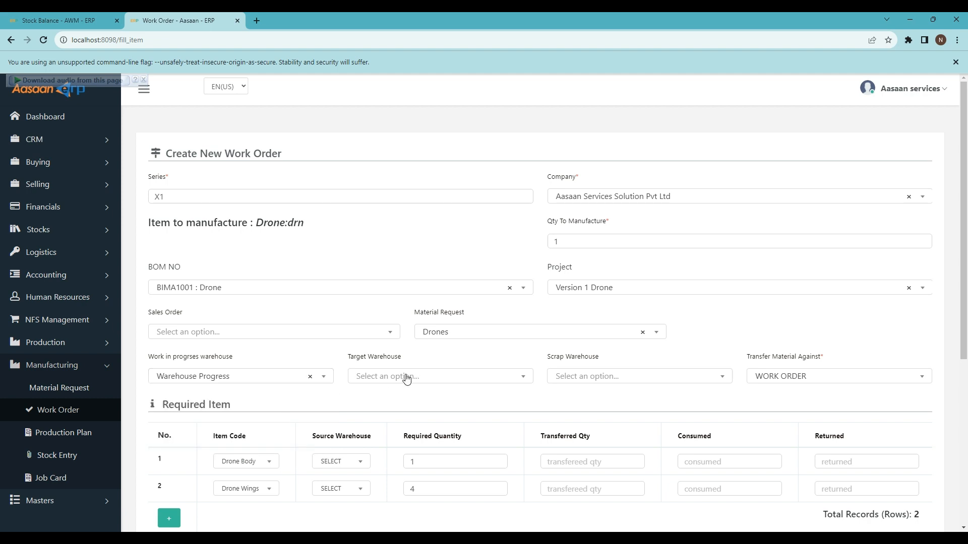
left_click(407, 379)
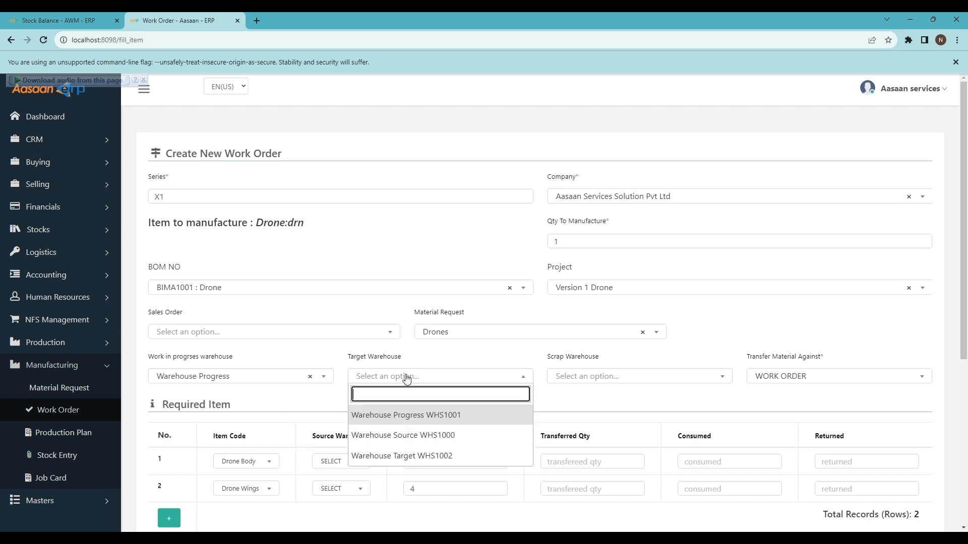
left_click(420, 459)
left_click(579, 382)
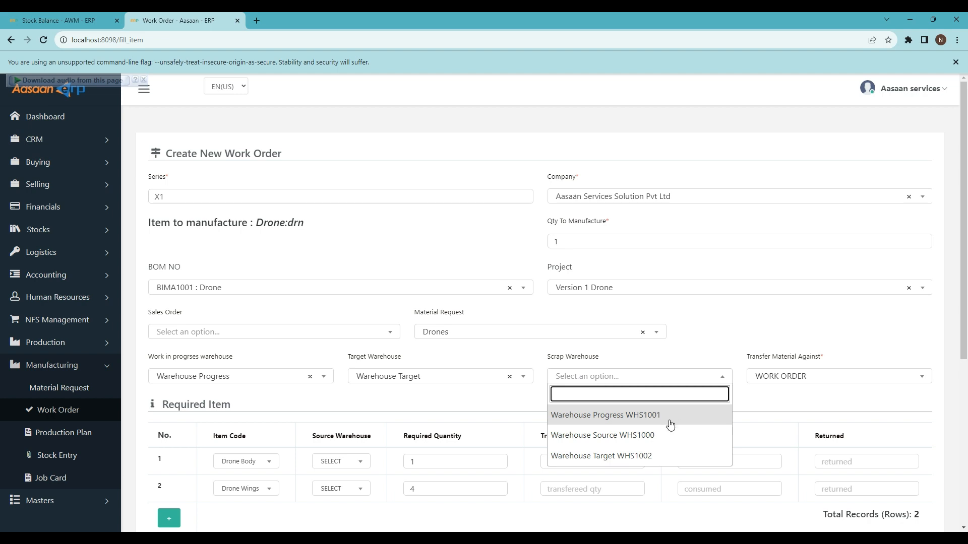
left_click(625, 435)
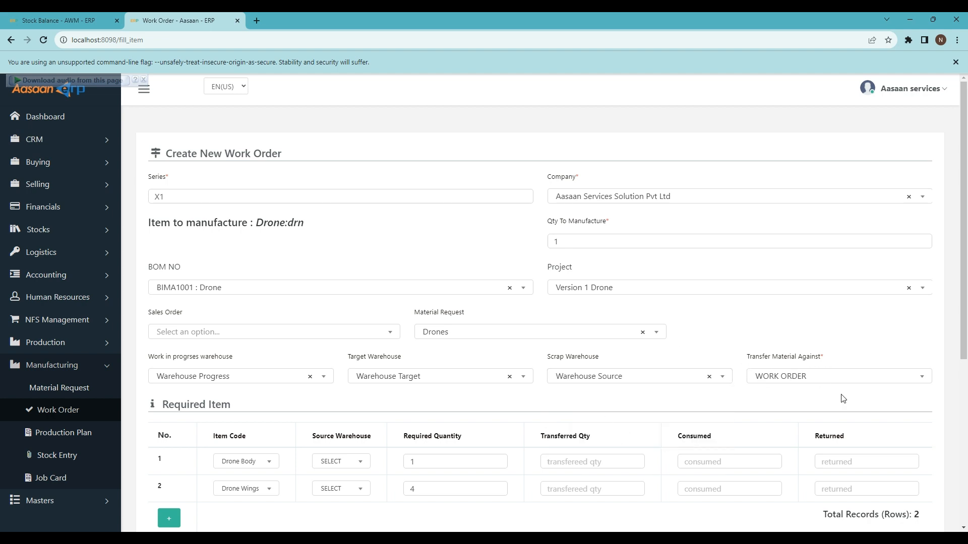
left_click(805, 384)
left_click(772, 415)
Enter transferred quantities of 1 for Drone Body and 4 for Drone Wings in the required items.
scroll(324, 406, "down", 4)
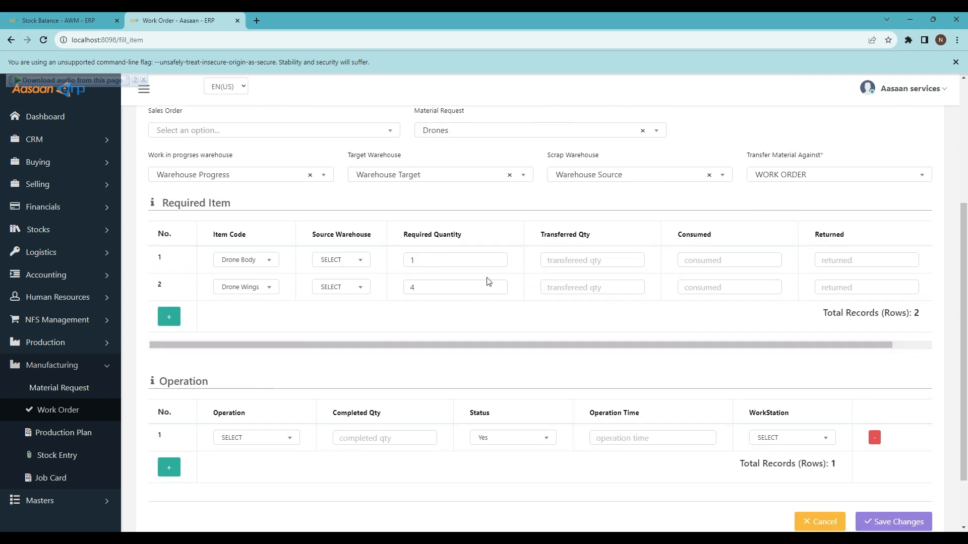
left_click(562, 260)
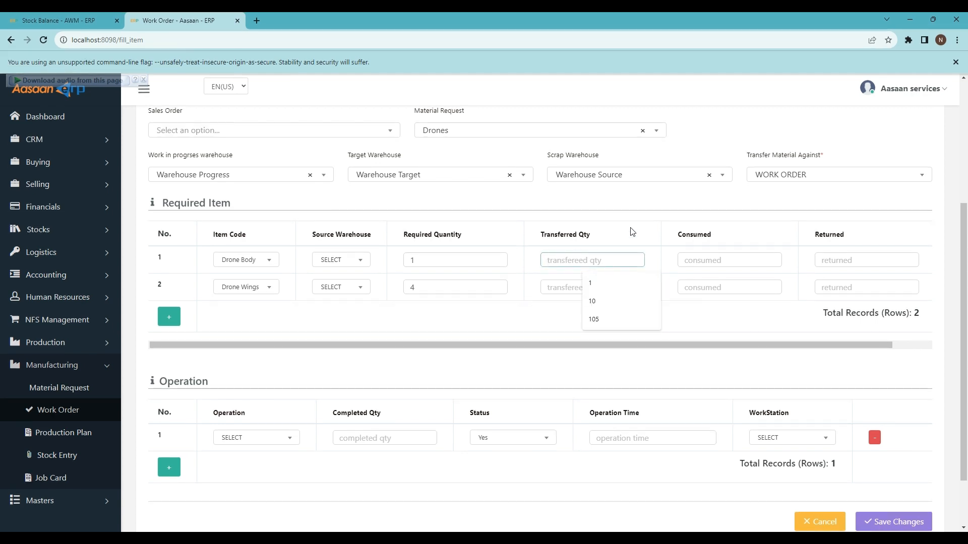
type("1")
left_click(568, 289)
type("4")
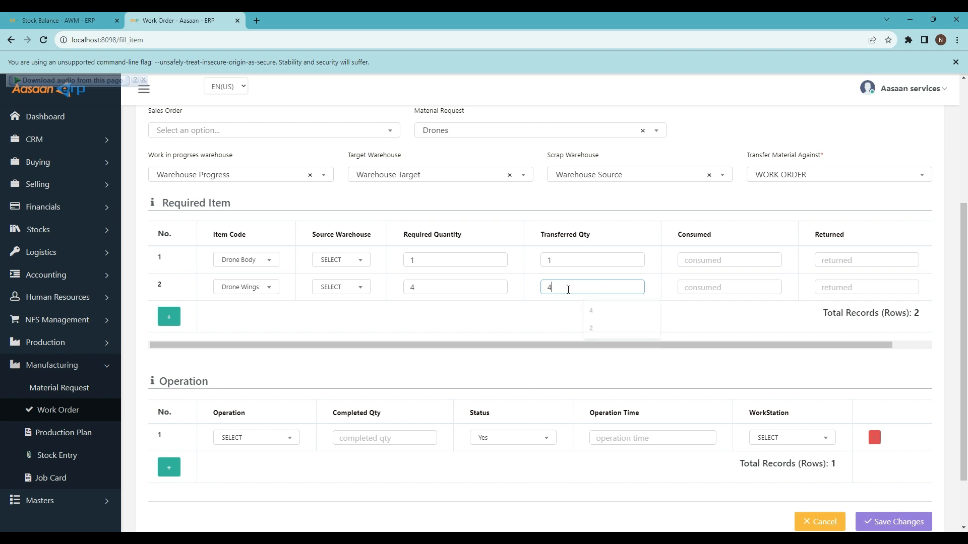
left_click(264, 316)
Choose Manufacture Drone as the first operation and set its completed quantity to 1.
scroll(452, 319, "down", 2)
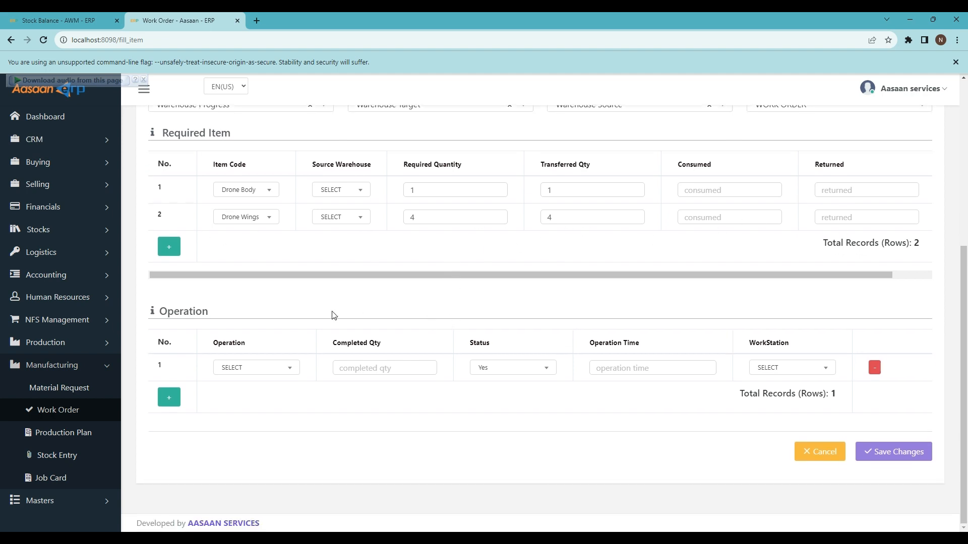
left_click(282, 369)
left_click(278, 431)
left_click(367, 371)
type("1")
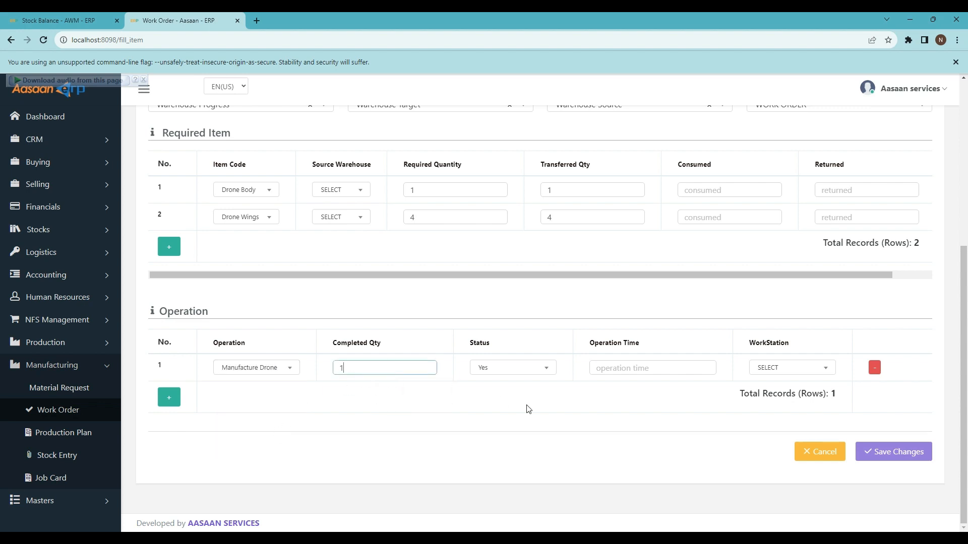
left_click(526, 398)
Set the operation time to 12:46 and the workstation to Drone Assembly, and try to save the work order.
left_click(635, 368)
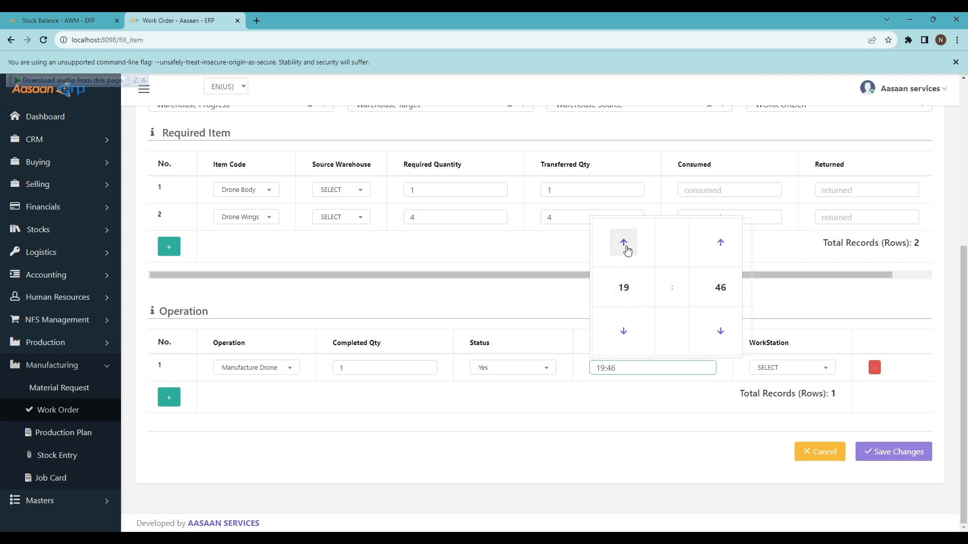
left_click(624, 331)
left_click(625, 331)
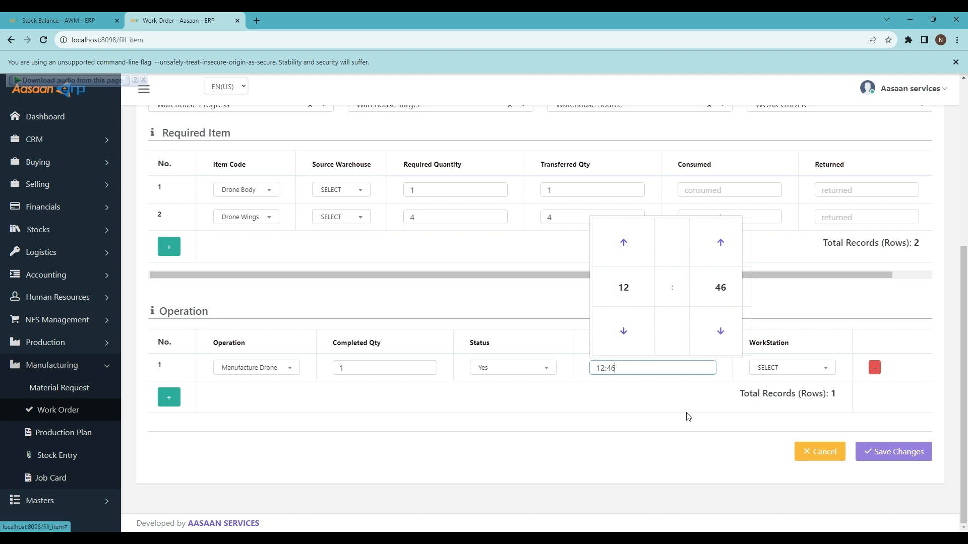
left_click(688, 416)
left_click(776, 373)
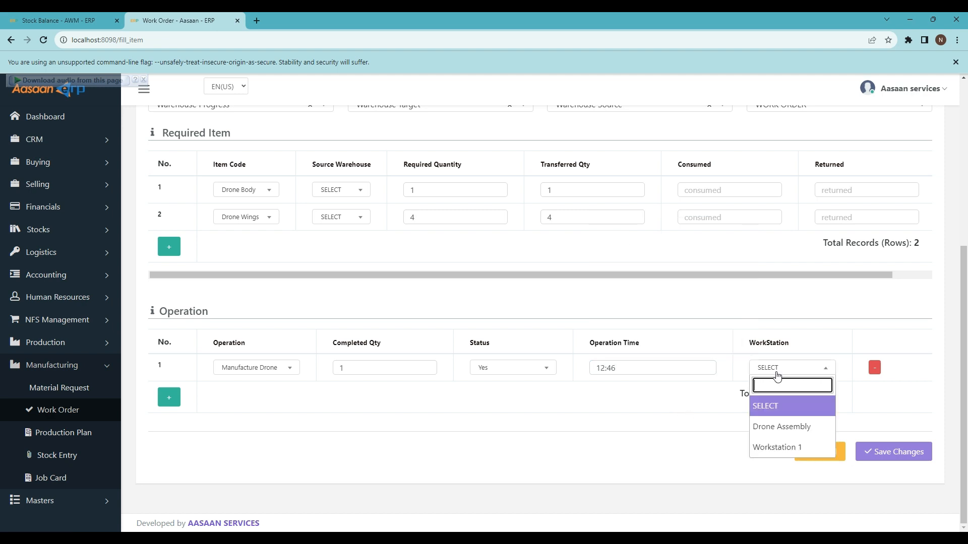
left_click(784, 430)
left_click(893, 456)
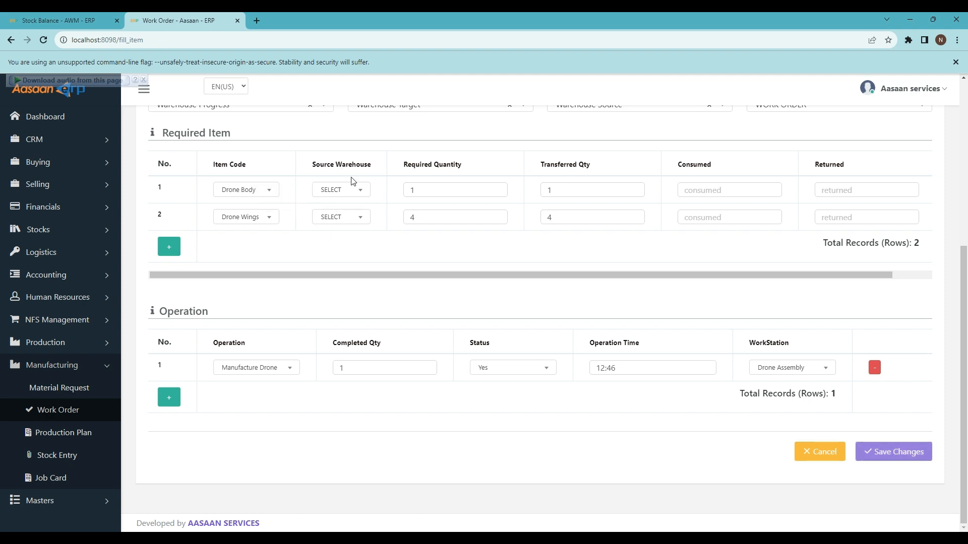
Set the source warehouse of both Drone Body and Drone Wings to Warehouse Source.
scroll(353, 181, "up", 1)
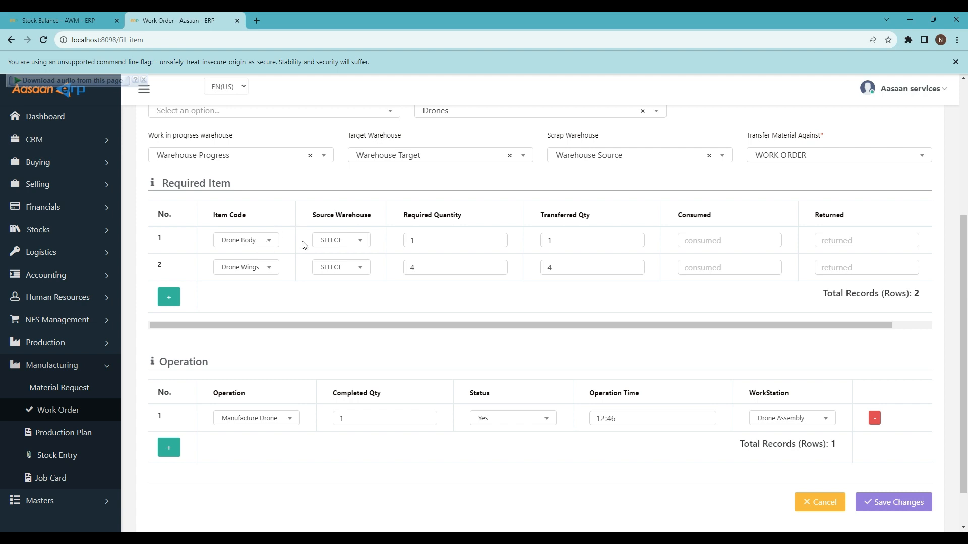
left_click(345, 241)
scroll(348, 320, "down", 1)
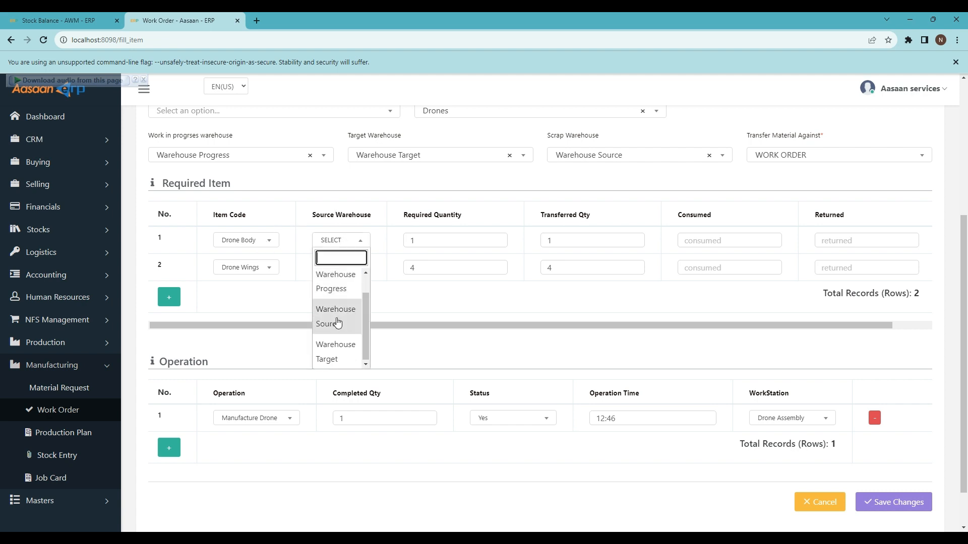
left_click(346, 317)
left_click(345, 271)
left_click(364, 359)
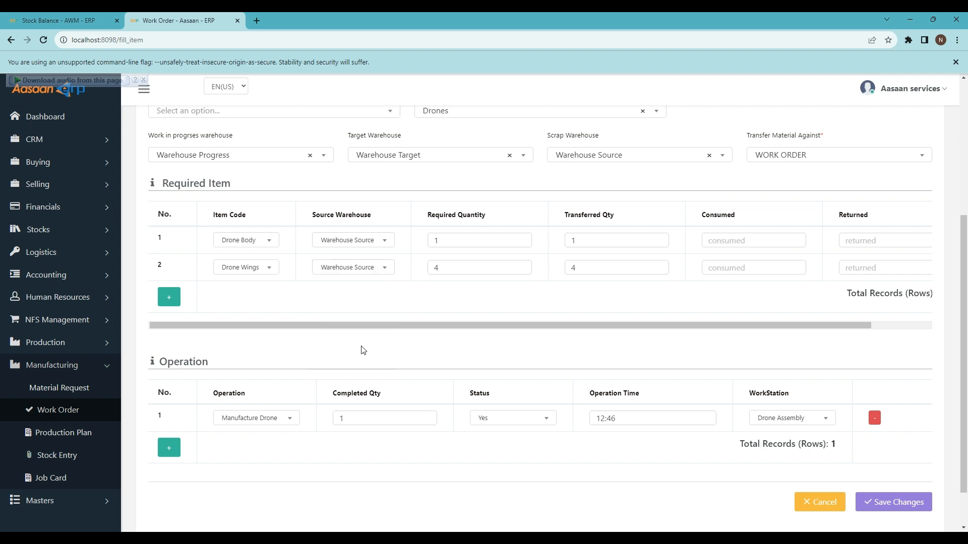
Save the Drone work order and submit it to open its stock transfer entry.
scroll(884, 462, "down", 1)
left_click(884, 463)
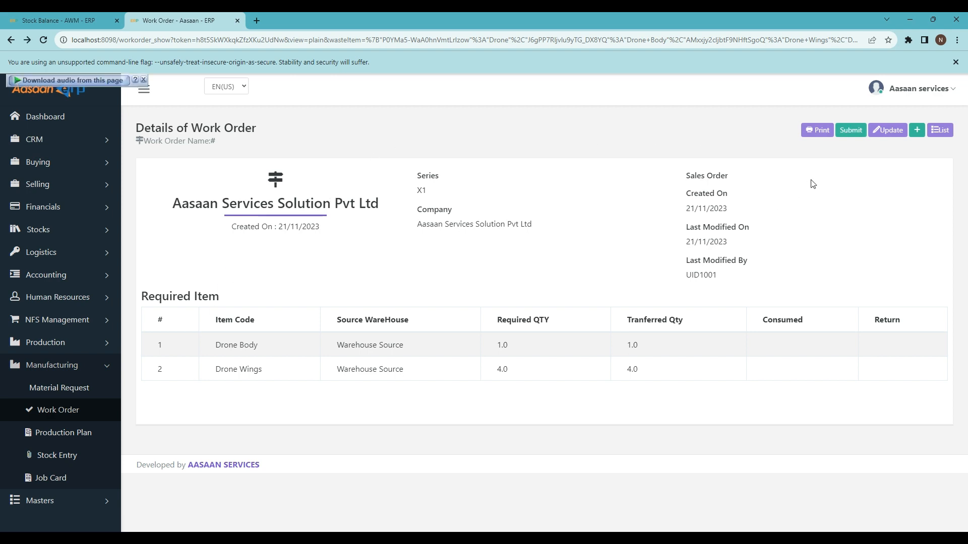
left_click(851, 130)
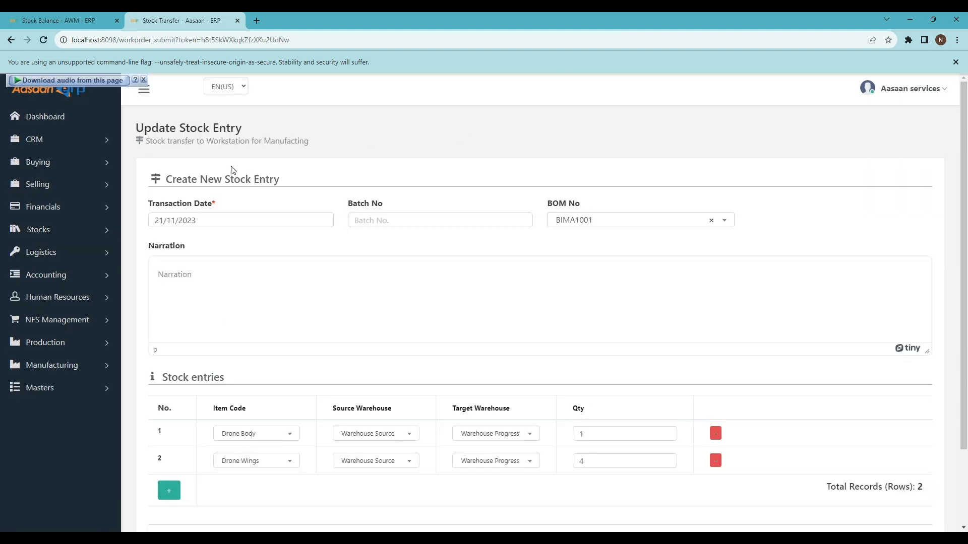
Review and save the stock transfer of Drone Body and Drone Wings from Warehouse Source to Warehouse Progress.
left_click_drag(178, 127, 370, 132)
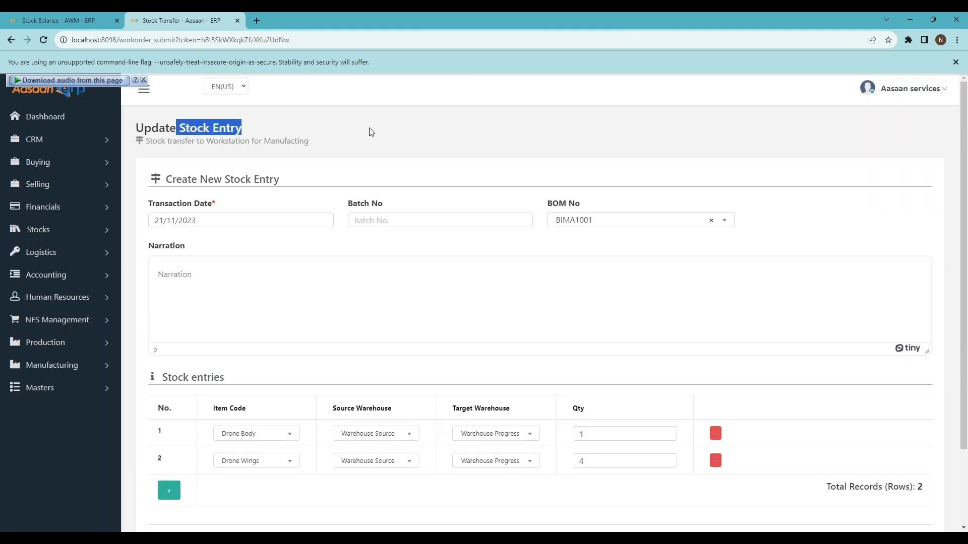
left_click(370, 135)
scroll(221, 209, "down", 3)
scroll(211, 128, "up", 2)
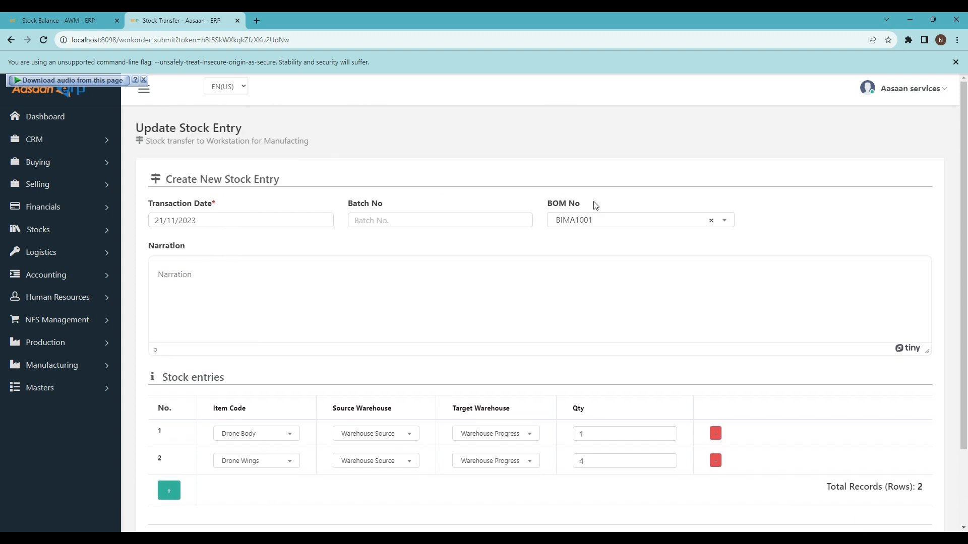
scroll(587, 194, "down", 2)
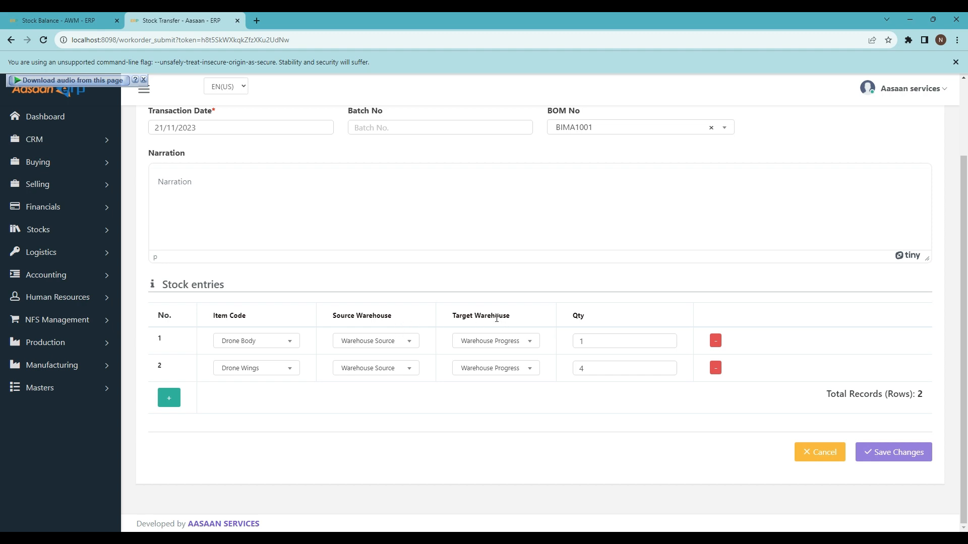
left_click(822, 452)
scroll(593, 297, "down", 3)
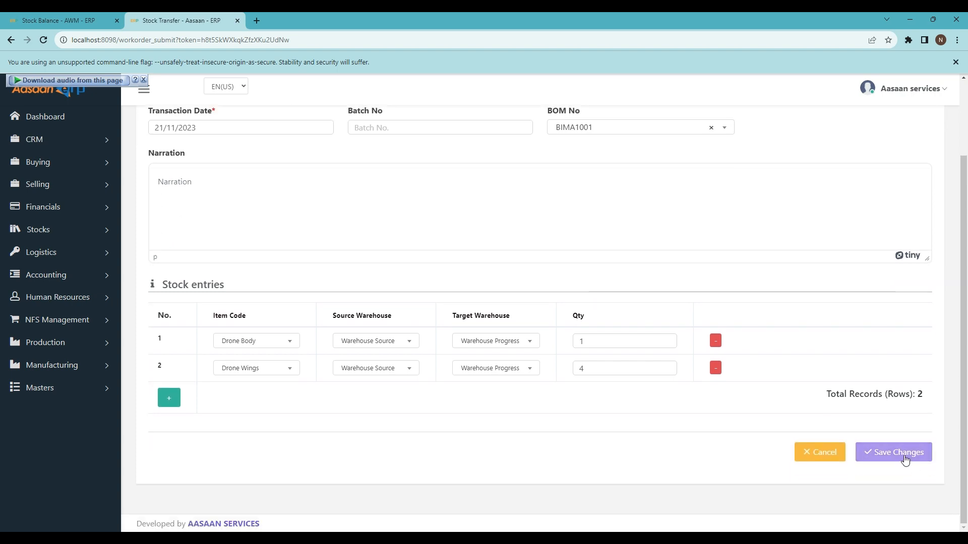
left_click(894, 452)
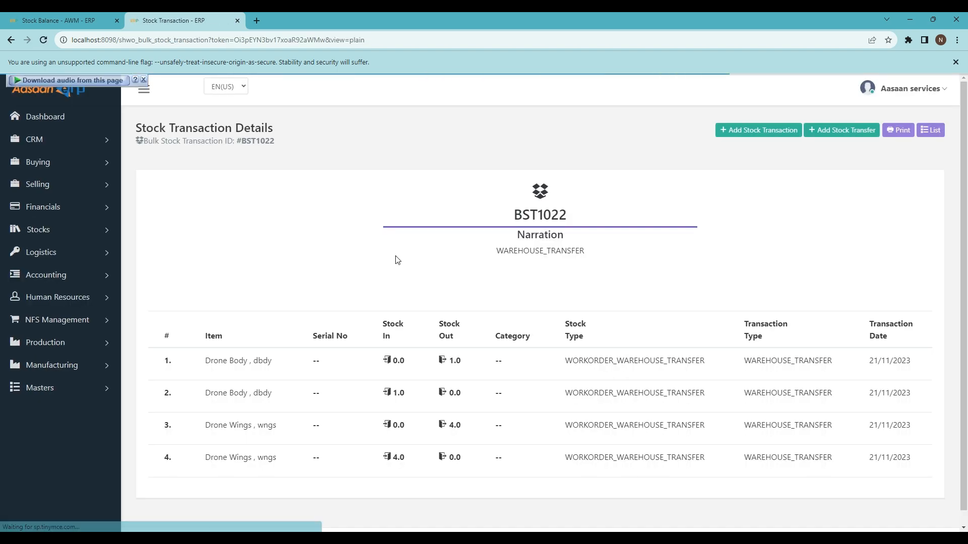
Check the stock-in and stock-out quantities of Drone Body and Drone Wings in the stock transaction details.
left_click_drag(449, 345, 471, 349)
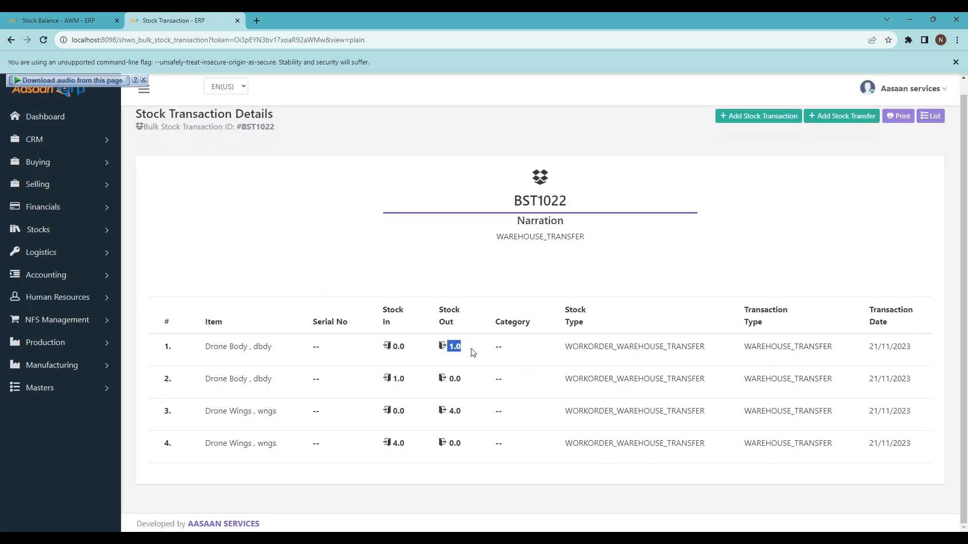
left_click_drag(386, 379, 409, 381)
left_click(452, 411)
left_click_drag(451, 411, 477, 412)
left_click_drag(390, 443, 420, 445)
left_click(371, 349)
left_click(593, 541)
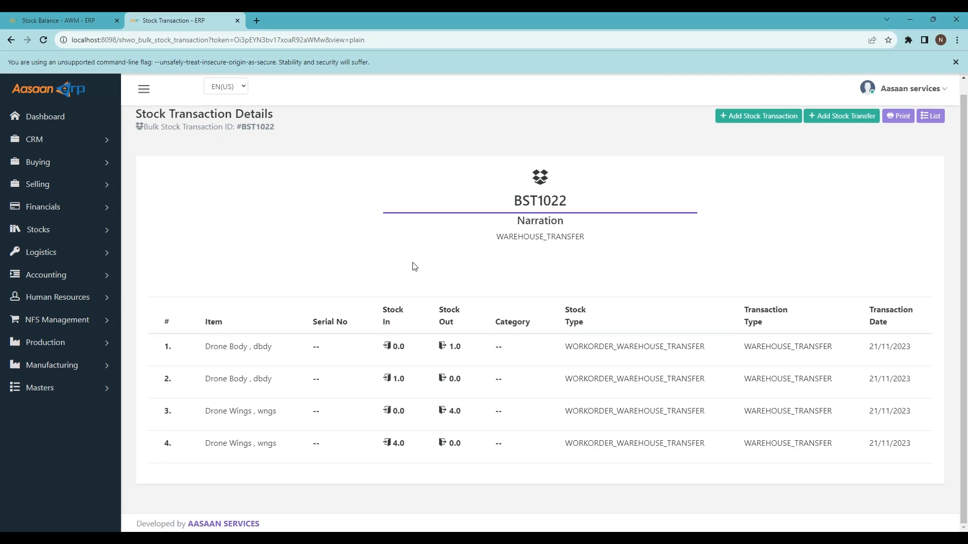
Switch to the Stock Balance inventory and clear its warehouse filter to check the overall component stock.
left_click(59, 20)
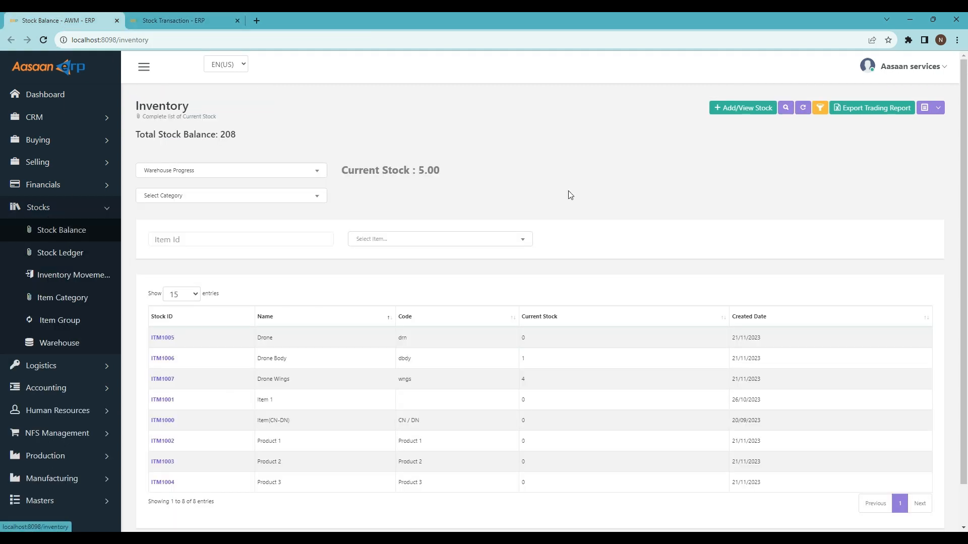
left_click(255, 173)
left_click(213, 211)
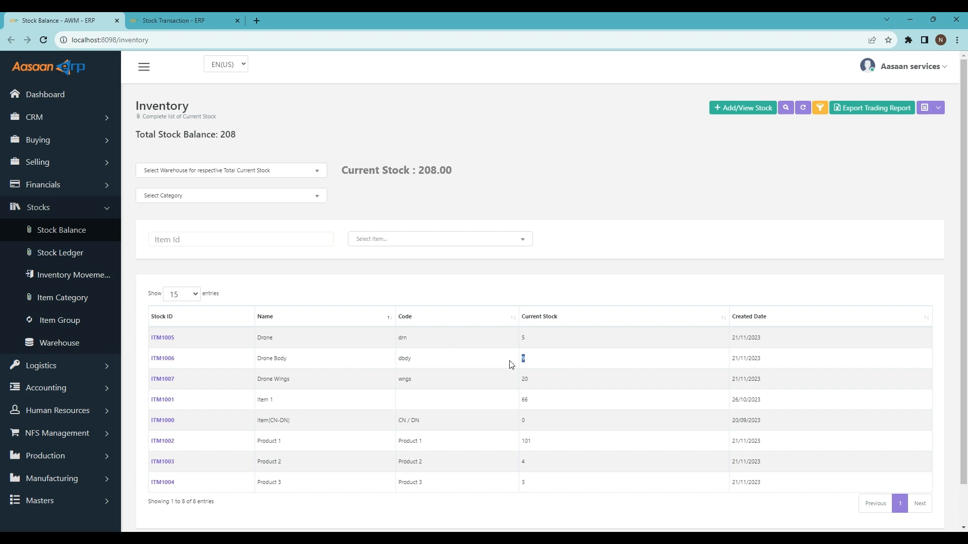
Filter the inventory by Warehouse Progress and check the current stock of Drone Body and Drone Wings.
left_click(218, 176)
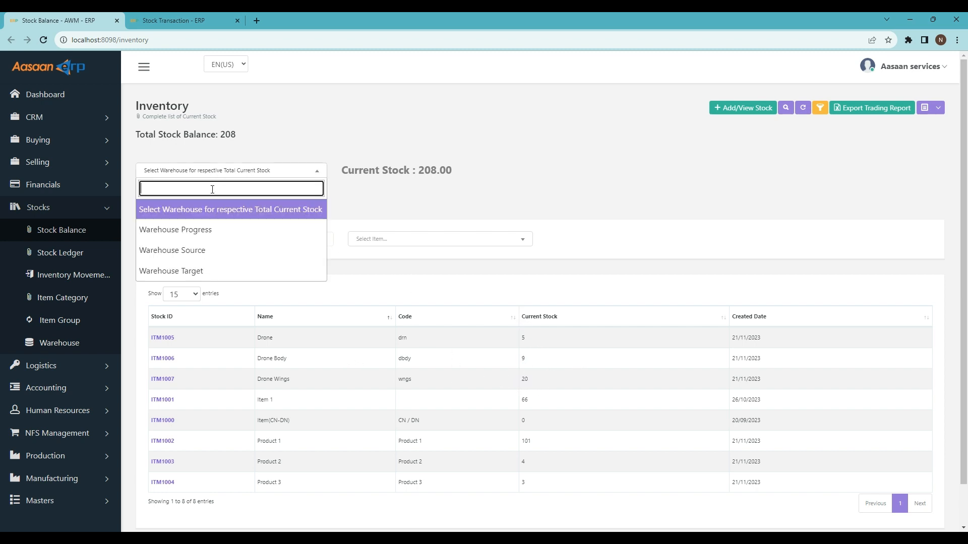
left_click(217, 230)
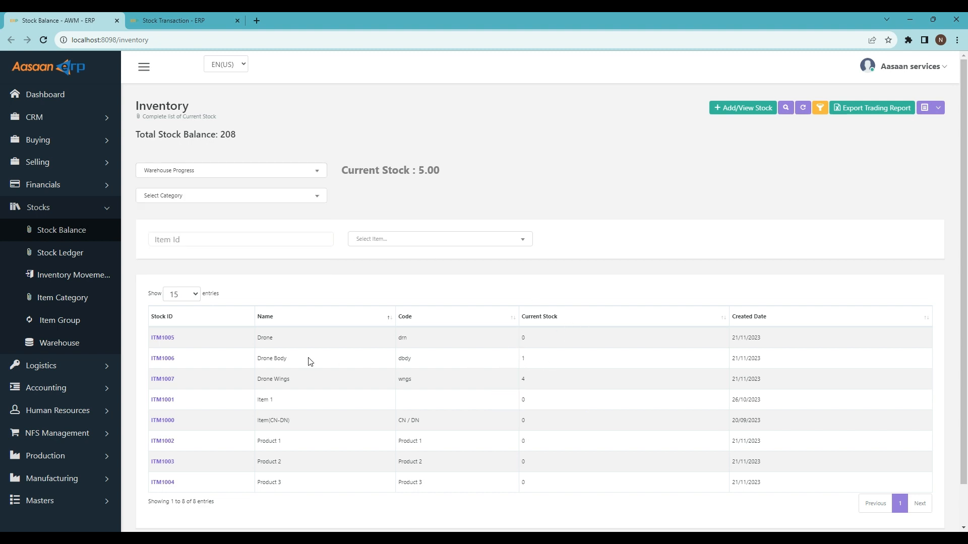
left_click_drag(297, 359, 258, 362)
mouse_move(527, 367)
left_mouse_down()
mouse_move(543, 359)
mouse_move(516, 364)
left_mouse_up()
left_click_drag(301, 383, 259, 385)
left_click(527, 381)
Filter the inventory by Warehouse Target and check the current stock of the finished Drone.
left_click(227, 171)
left_click(198, 271)
left_click(516, 343)
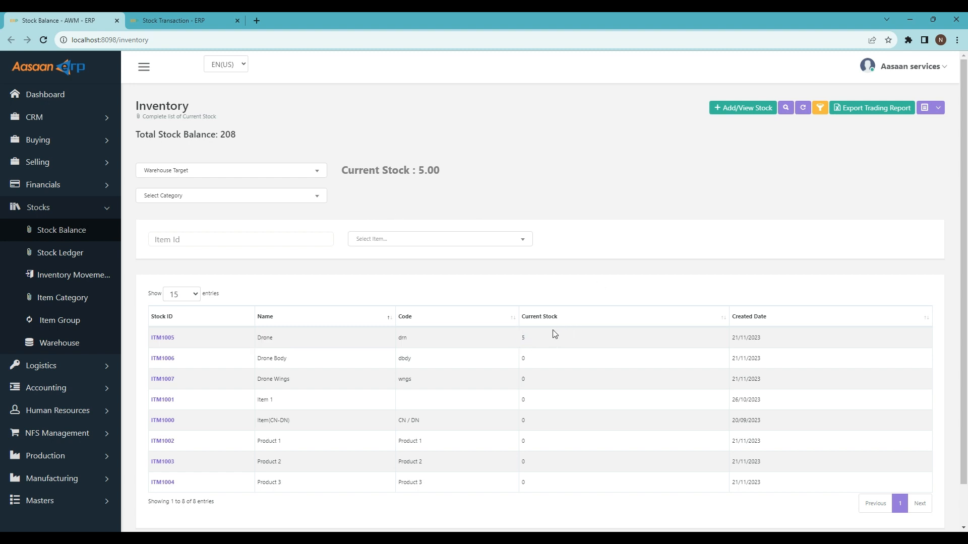